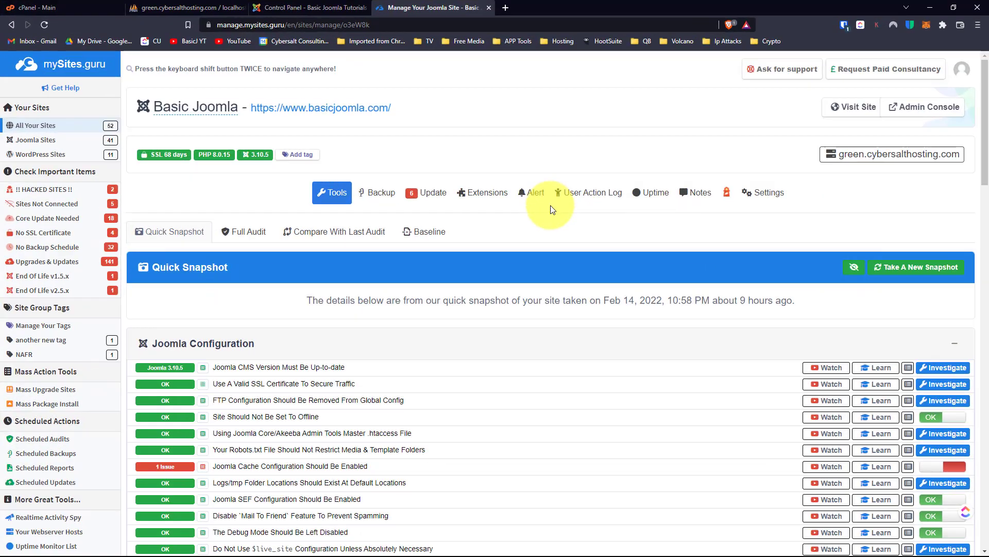
- Scroll down through the Basic Joomla site's audit results in mySites.guru
scroll(552, 210, "down", 1)
scroll(550, 209, "down", 5)
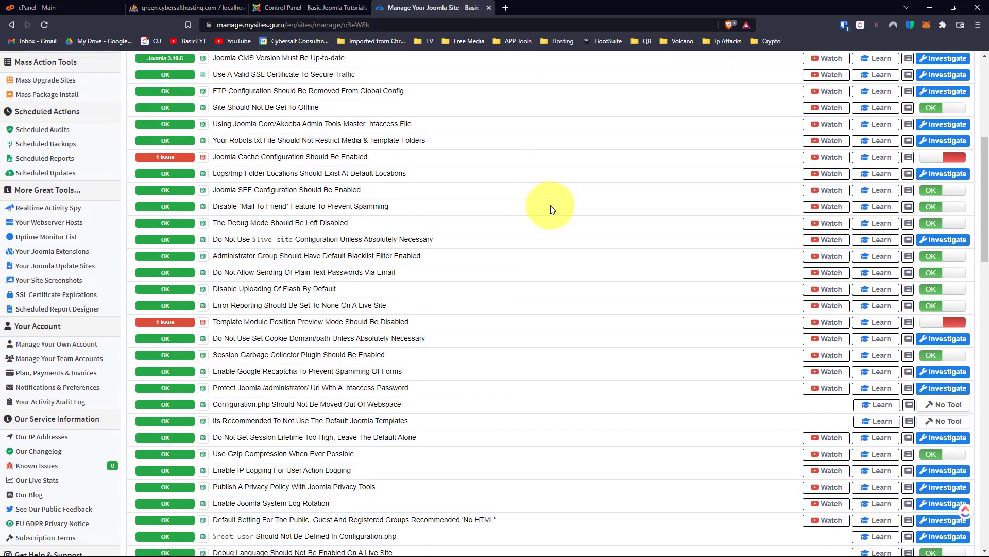
scroll(550, 209, "down", 4)
scroll(551, 209, "down", 7)
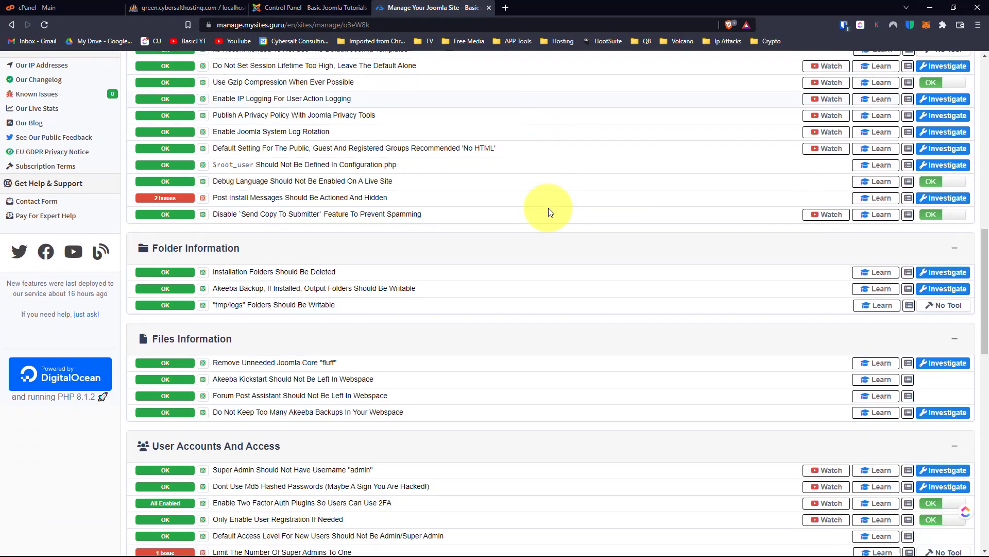
scroll(549, 212, "down", 4)
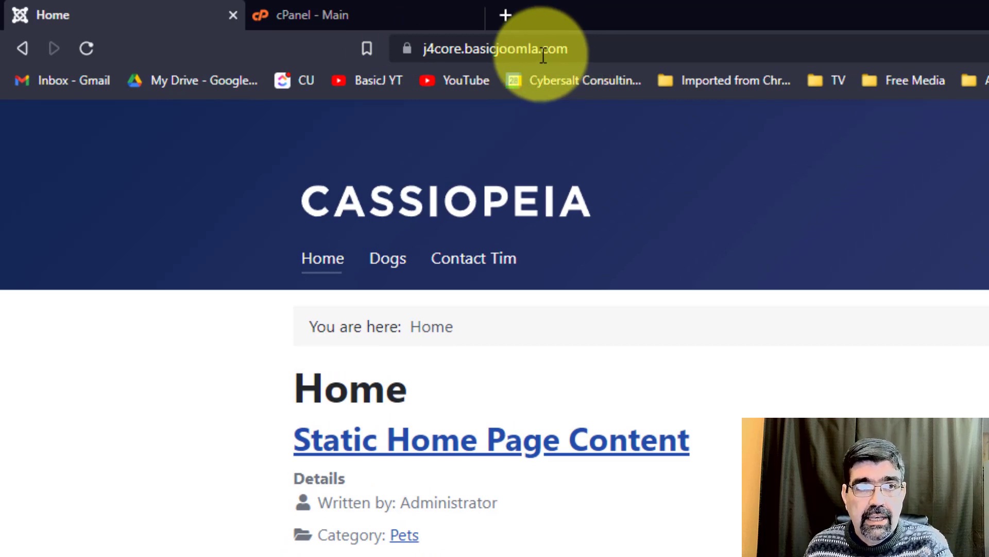
- Switch to the 'cPanel - Main' browser tab
left_click(337, 18)
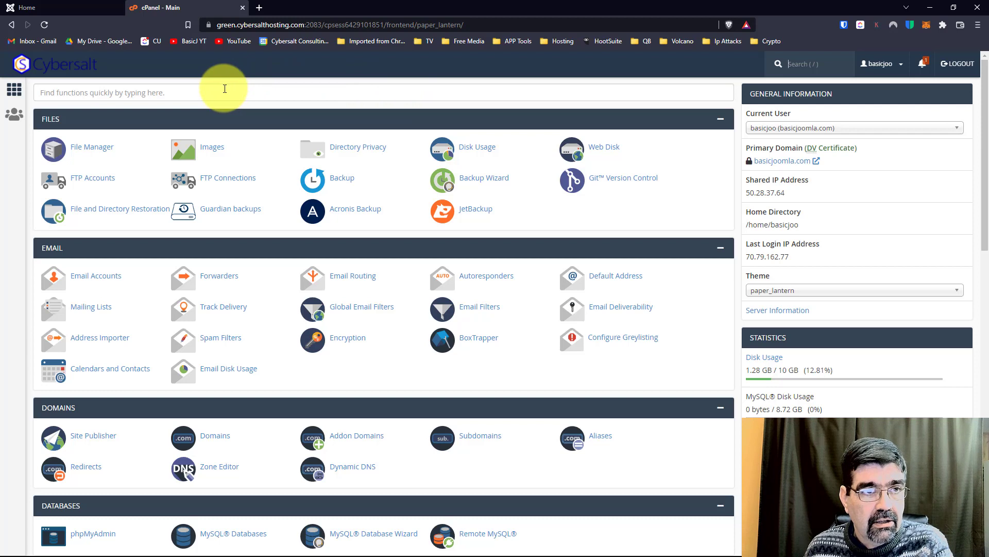
- Open File Manager maximized and browse the j4core.basicjoomla.com folder's contents
left_click(91, 149)
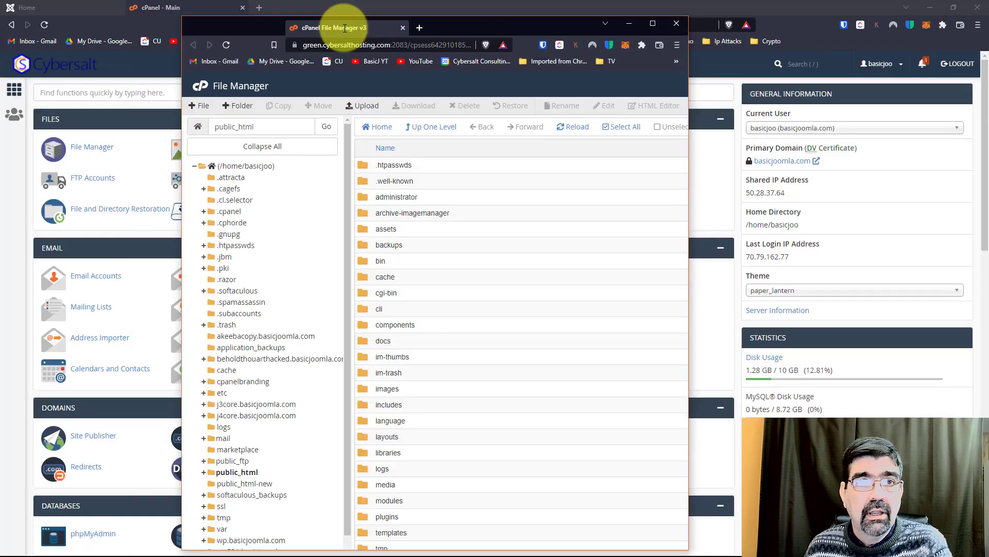
double_click(345, 26)
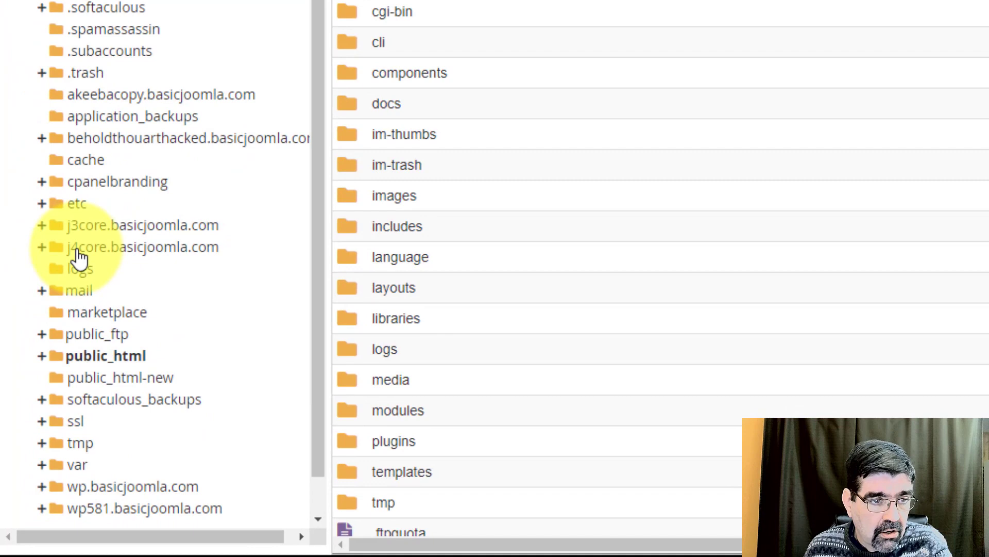
left_click(76, 249)
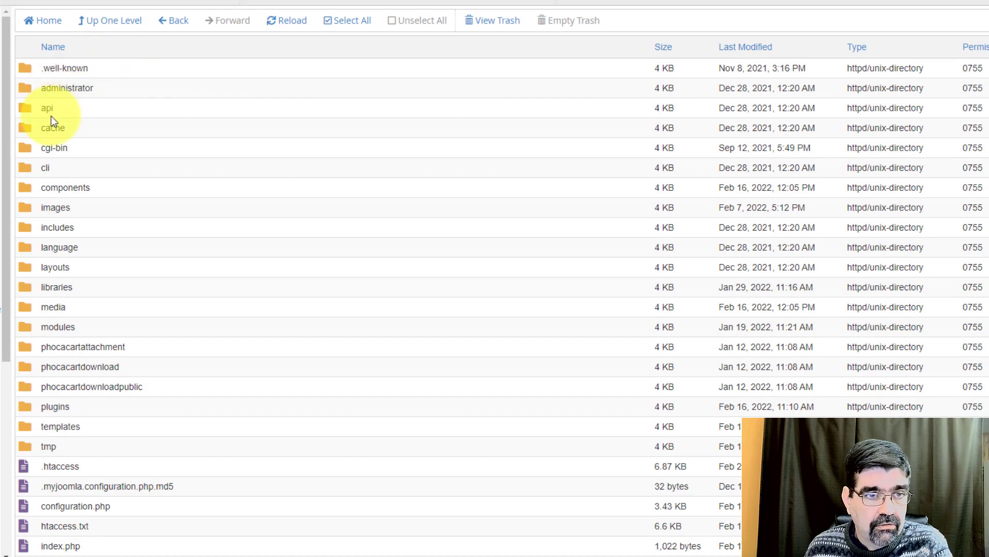
scroll(132, 194, "down", 2)
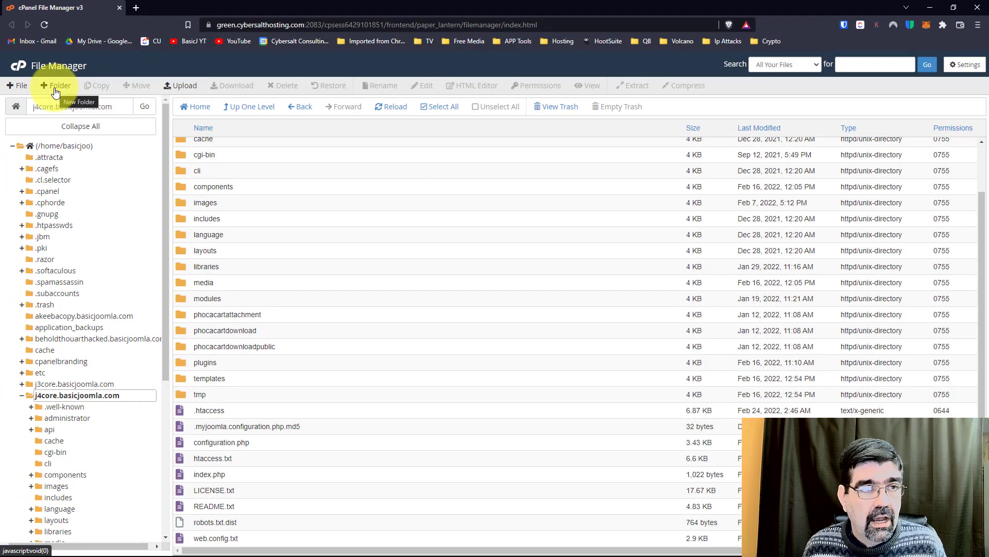
- Create a new empty file named heyyou.css in the j4core.basicjoomla.com folder
left_click(12, 86)
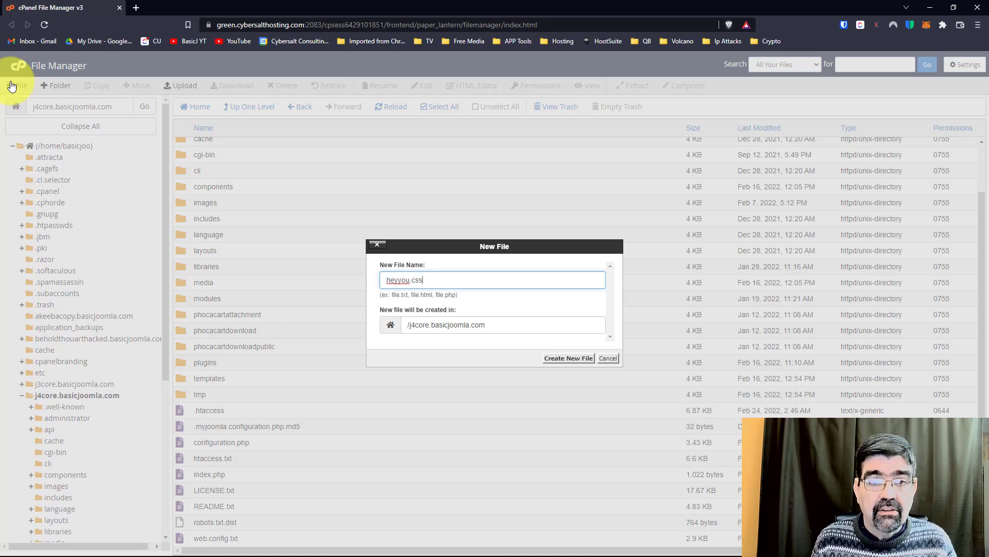
key("Return")
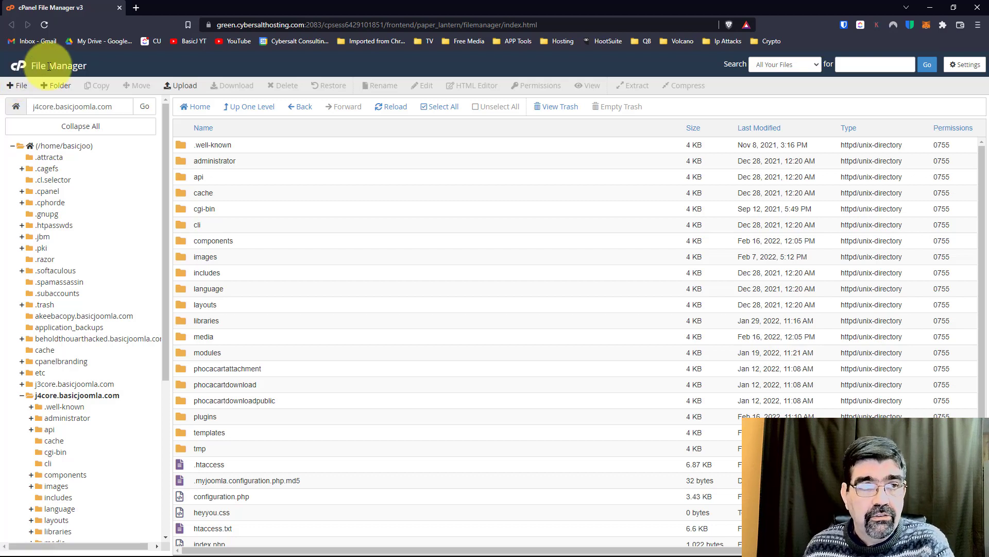
- Open cPanel in a new tab, find Softaculous via a 'soft' search, and launch Joomla
right_click(20, 73)
left_click(49, 75)
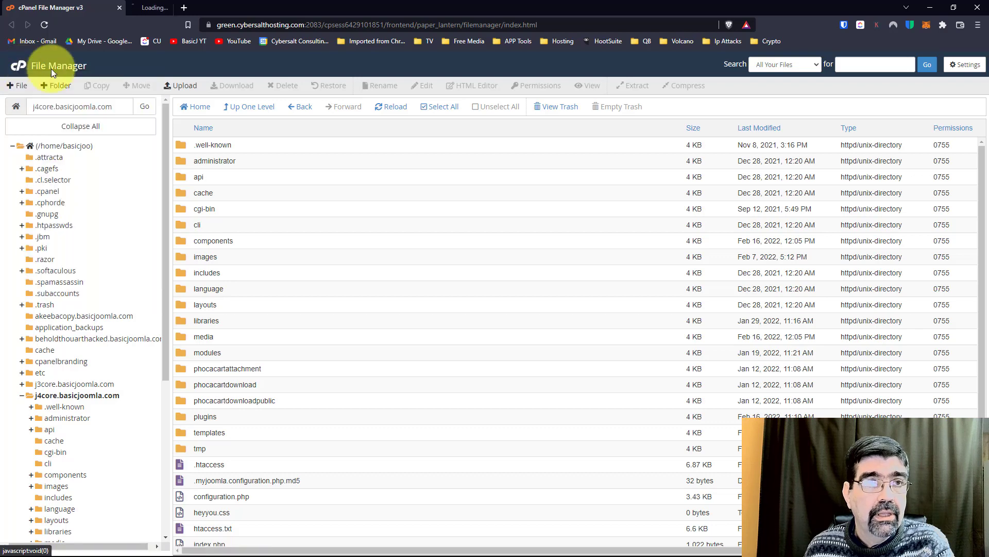
left_click(165, 7)
left_click(246, 98)
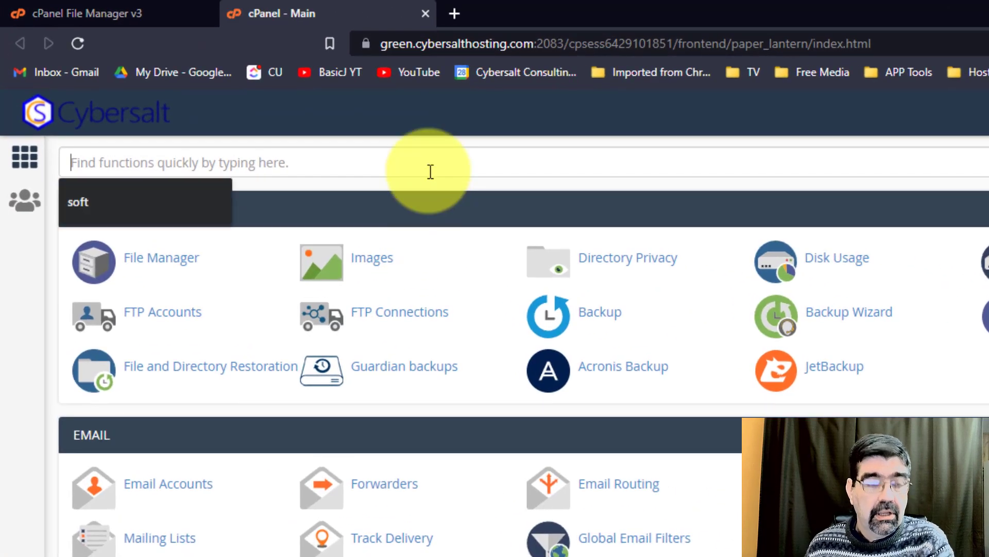
type("soft")
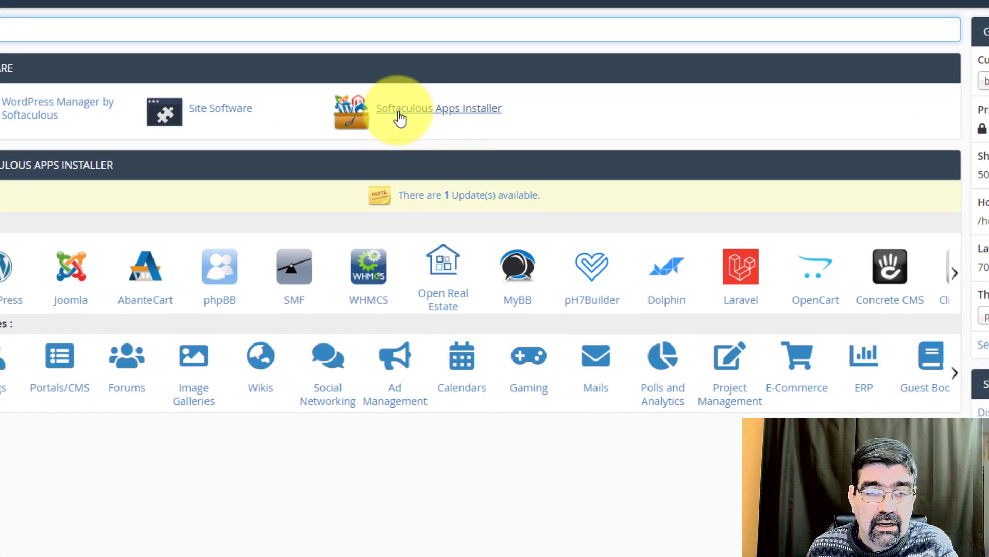
left_click(401, 118)
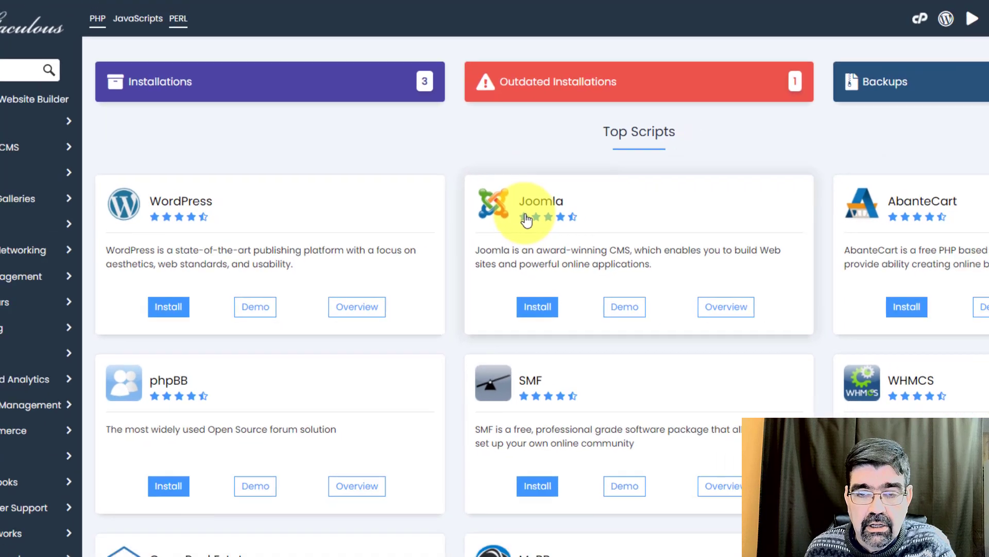
left_click(566, 217)
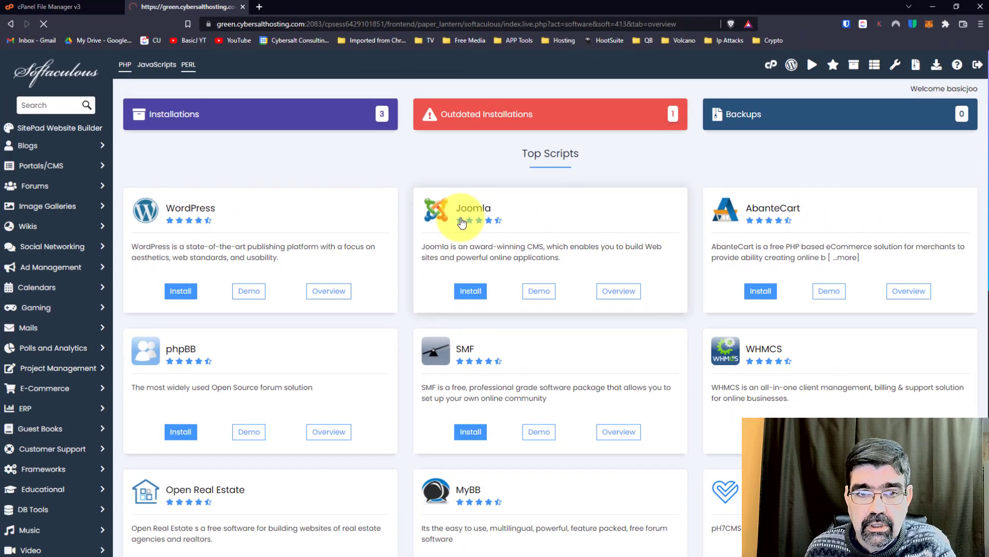
- Scroll down to Current Installations showing the Joomla 3.10.6 and 4.1.0 sites
scroll(458, 160, "down", 2)
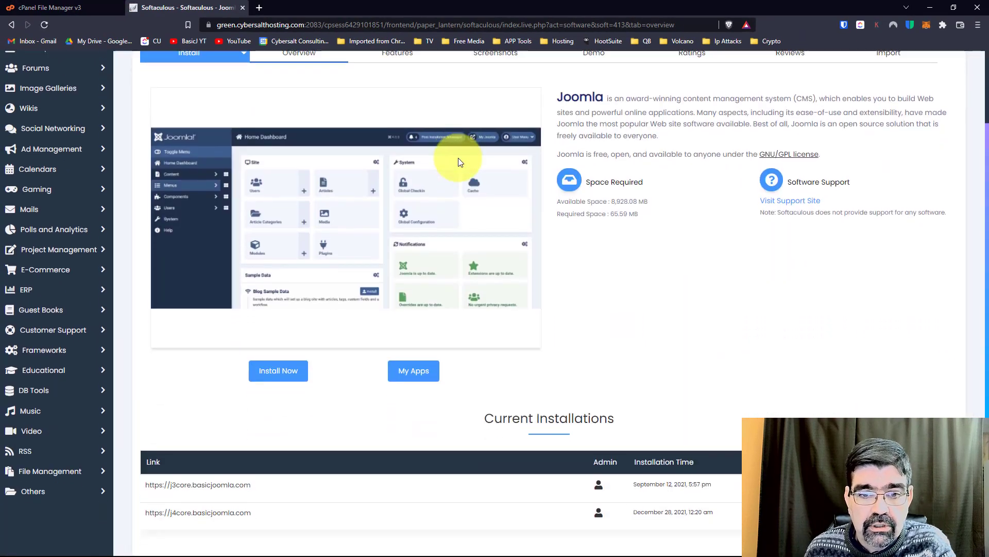
scroll(459, 158, "down", 4)
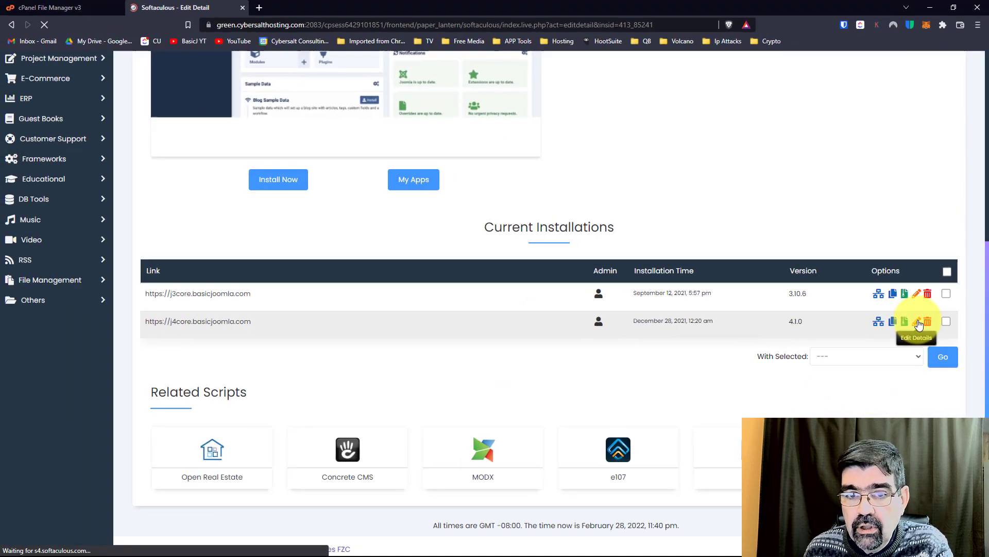
- Open the j4core.basicjoomla.com installation's Edit Details form and review its settings
left_click(777, 280)
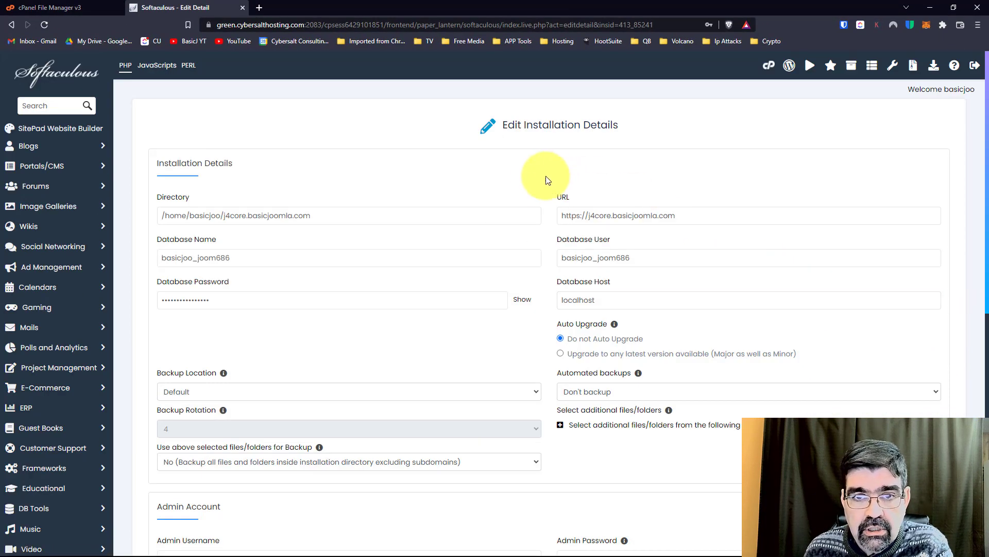
scroll(539, 177, "down", 3)
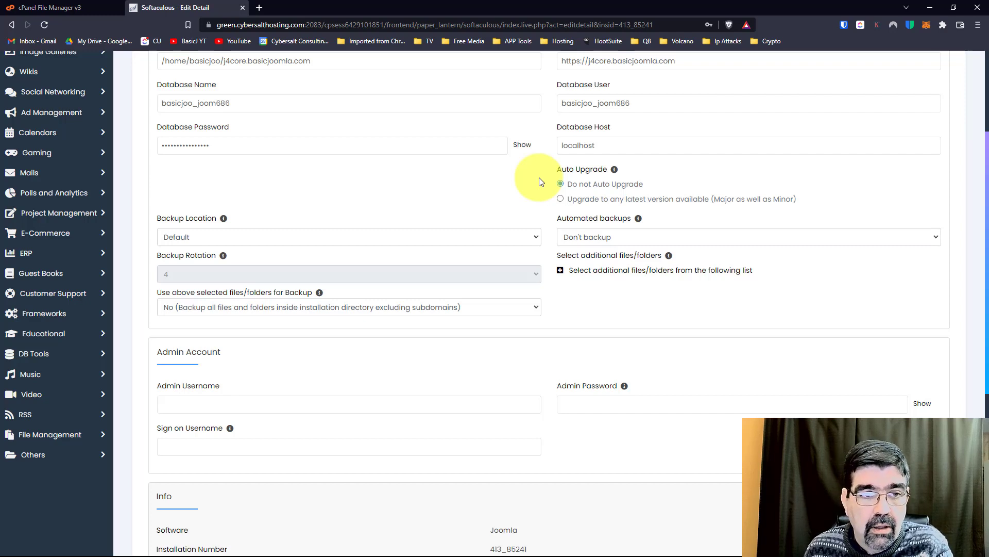
scroll(540, 182, "down", 6)
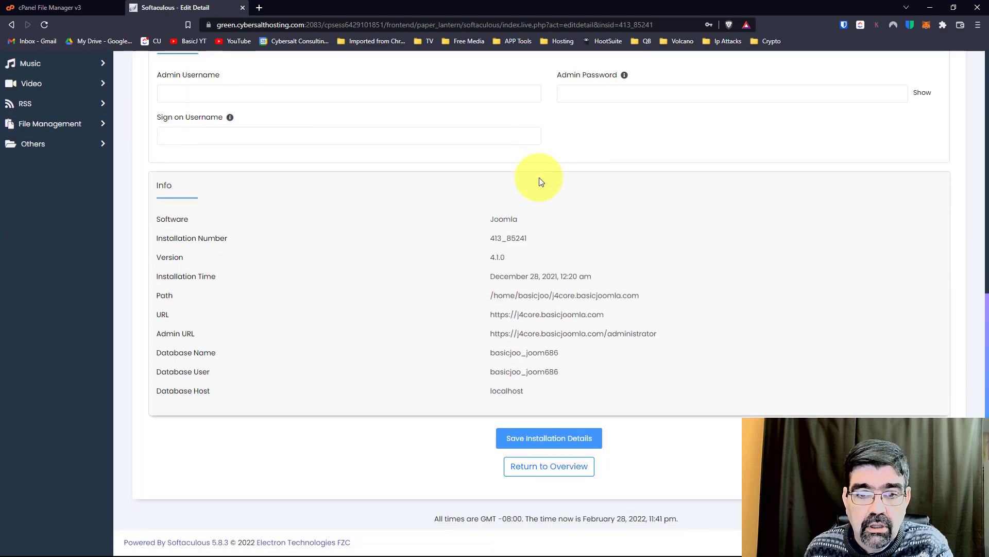
scroll(541, 182, "up", 6)
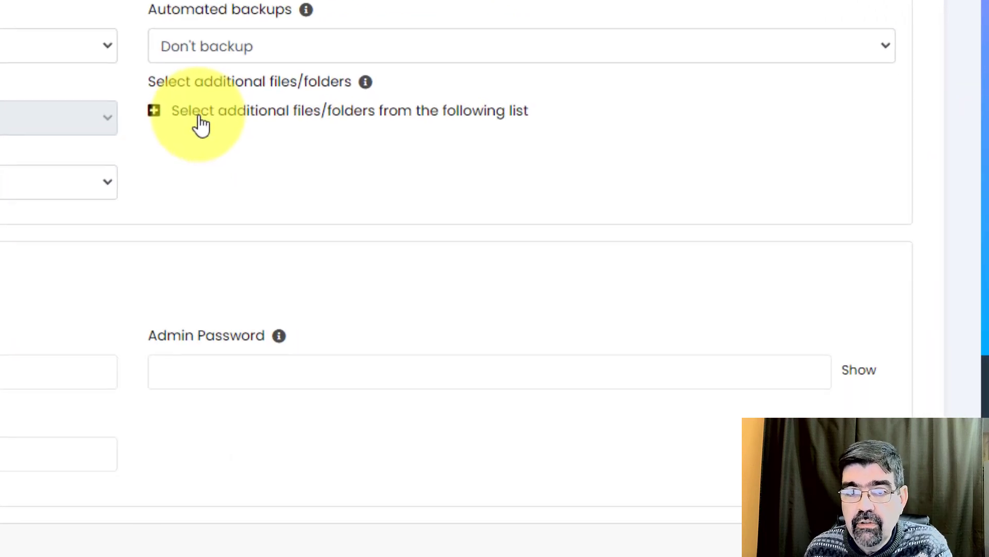
- Add phocacartattachment, heyyou.css, phocacartdownloadpublic and phocacartdownload as additional backup items
left_click(154, 111)
scroll(688, 361, "down", 3)
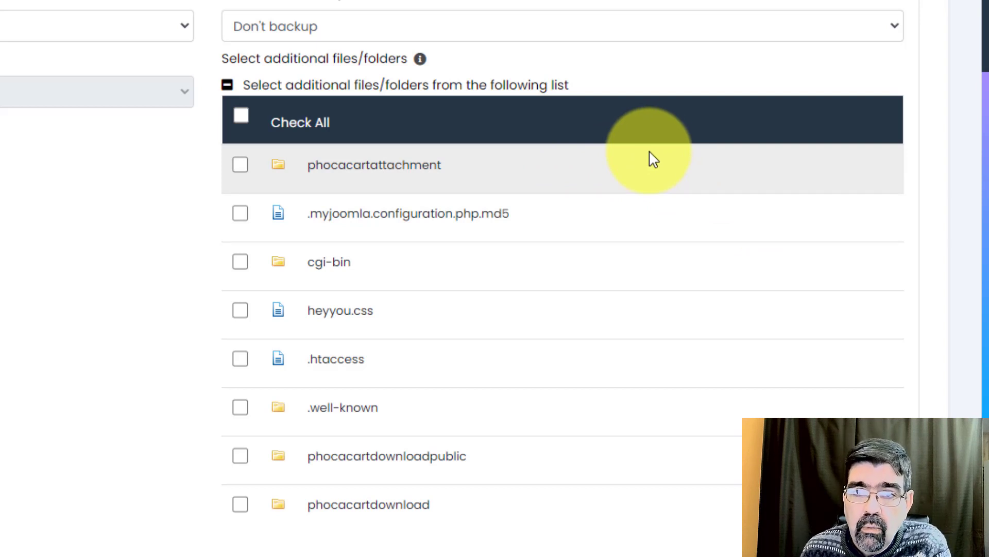
left_click(240, 164)
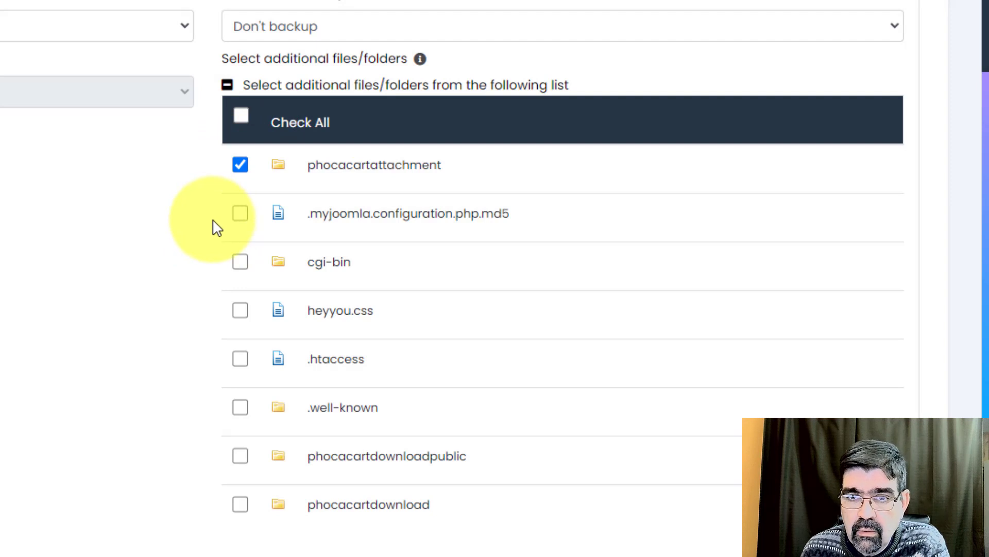
left_click(241, 310)
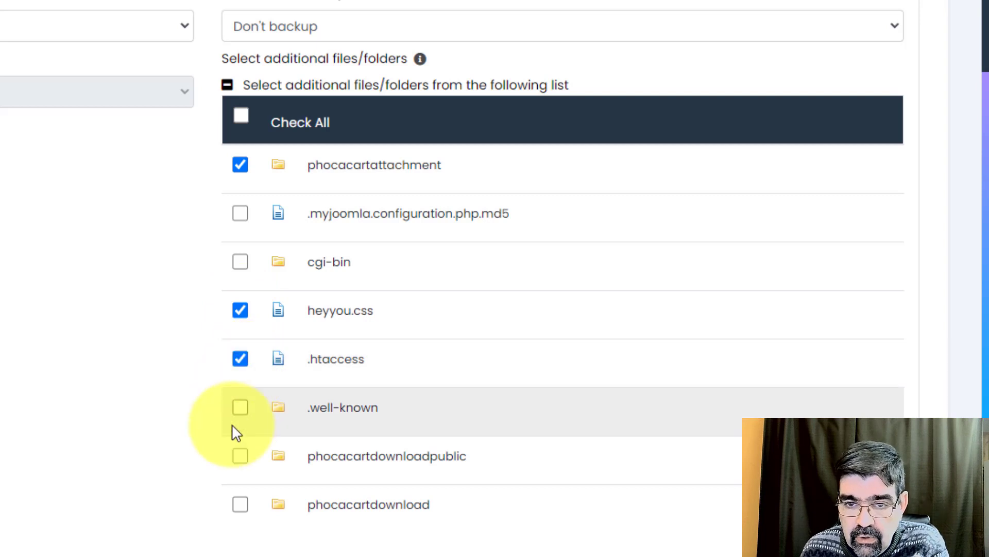
left_click(240, 455)
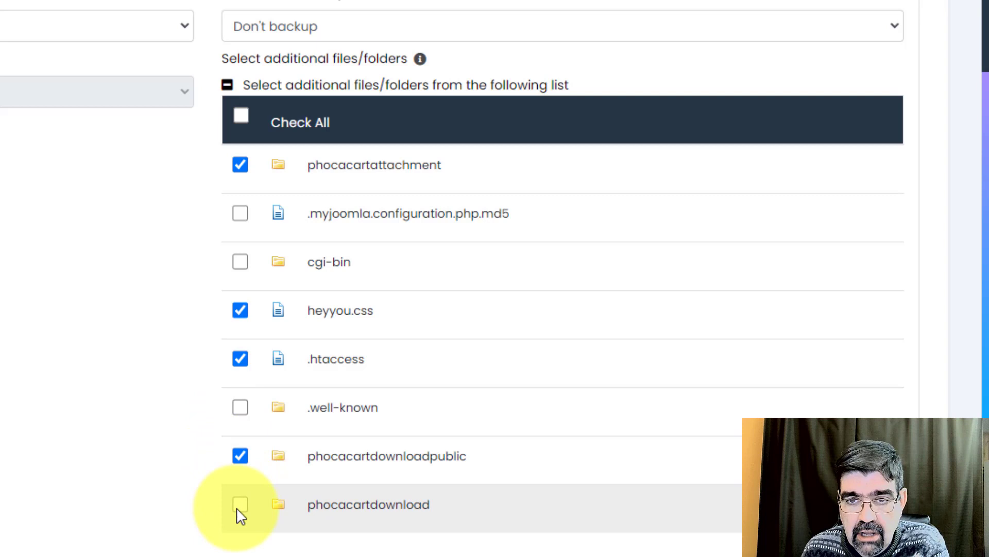
left_click(239, 507)
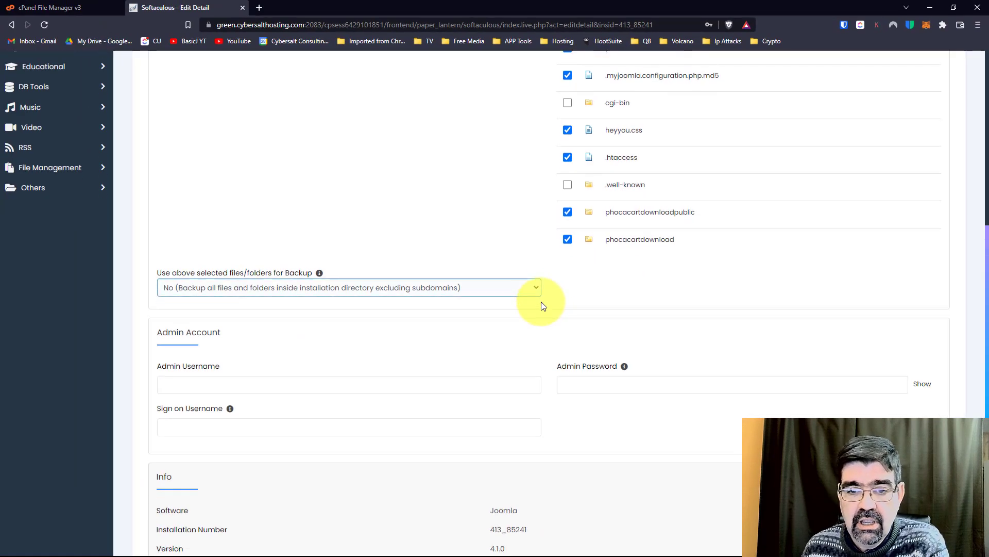
- Save the installation details and dismiss the browser's save-password prompt
scroll(541, 302, "down", 5)
left_click(560, 437)
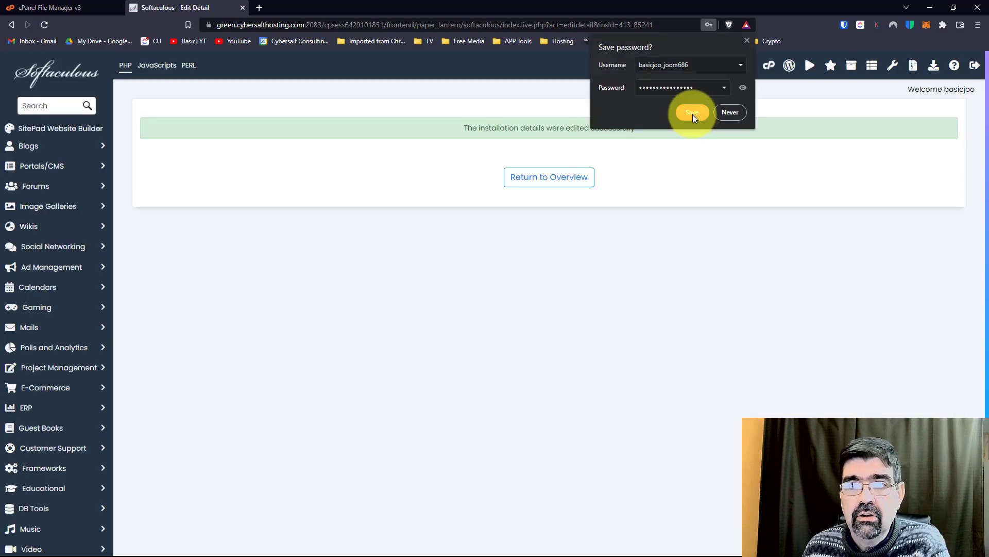
left_click(747, 41)
- Return to the Joomla overview and open the control panel in a new tab
left_click(554, 178)
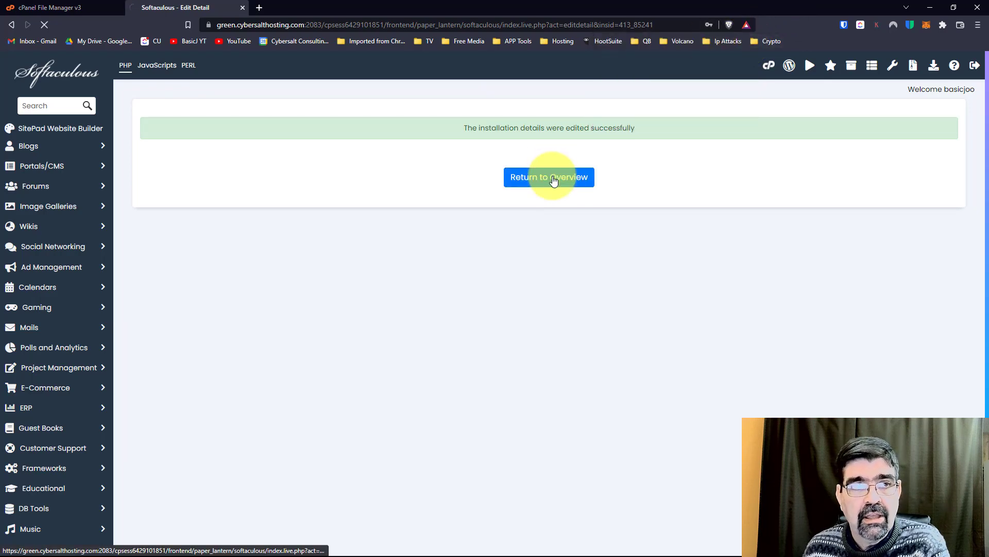
scroll(562, 178, "down", 6)
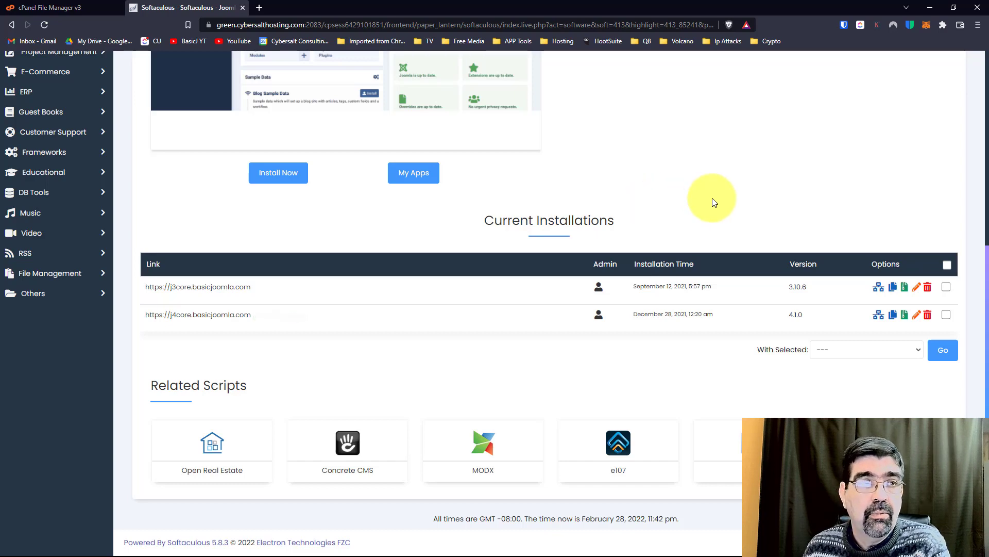
scroll(325, 193, "up", 5)
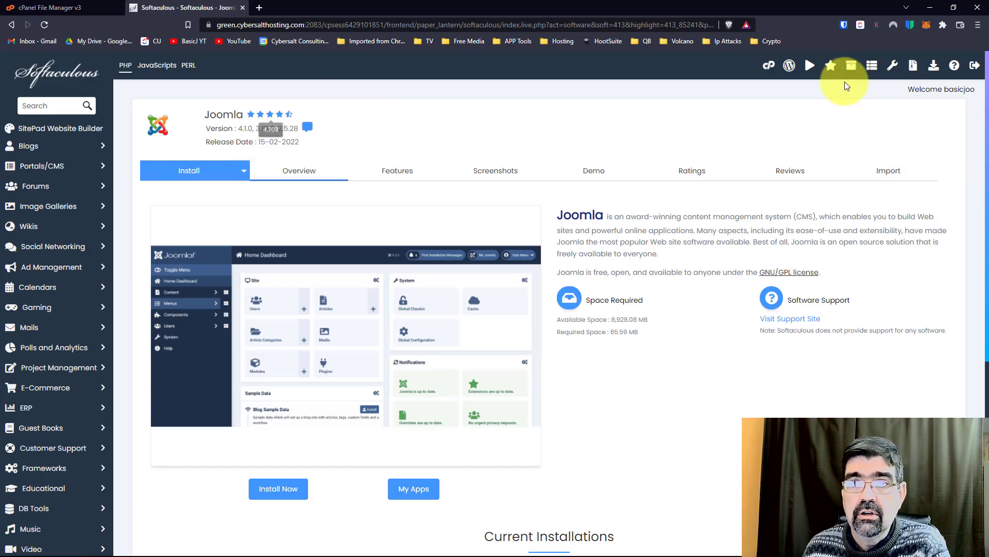
right_click(771, 69)
left_click(778, 73)
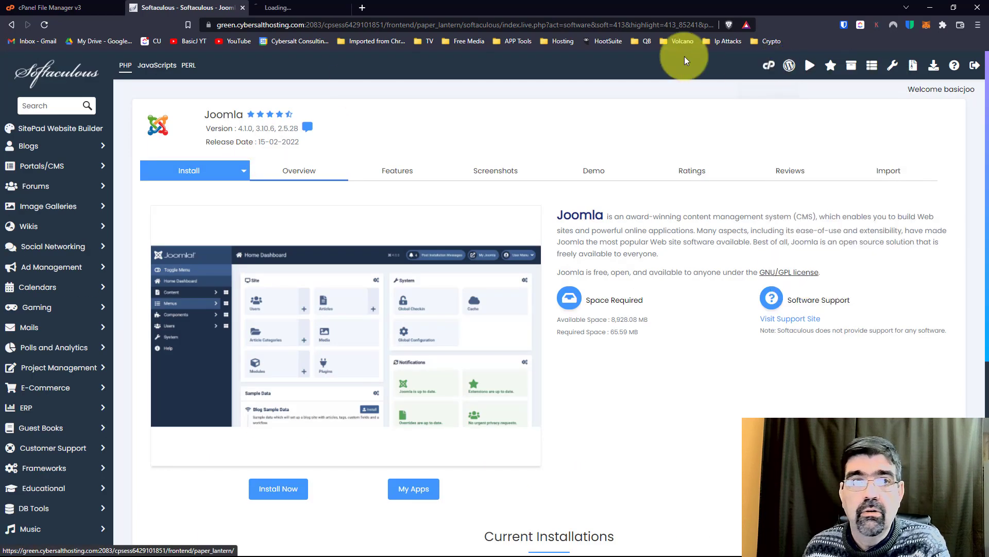
- Create the subdomain j4copy on basicjoomla.com with its auto-filled document root
left_click(299, 10)
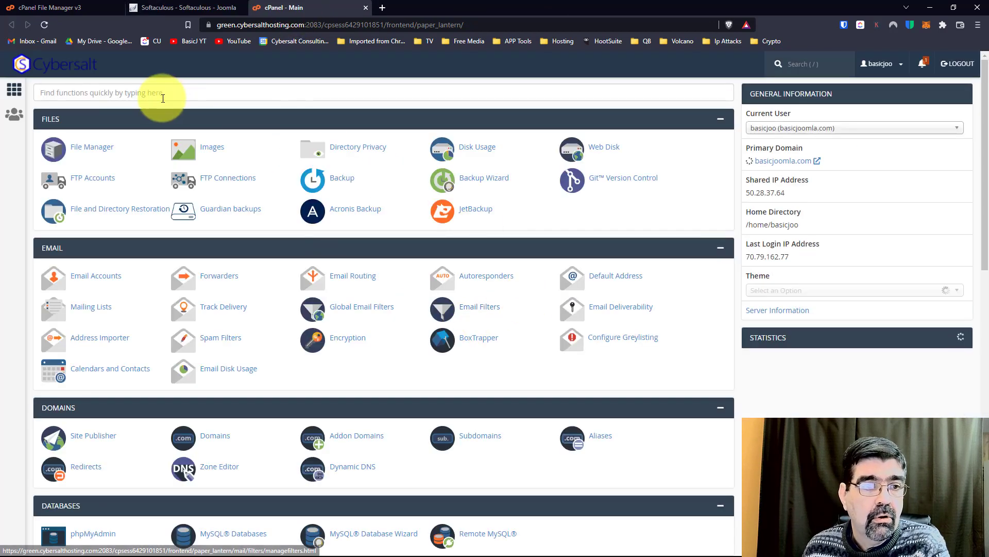
scroll(201, 148, "down", 4)
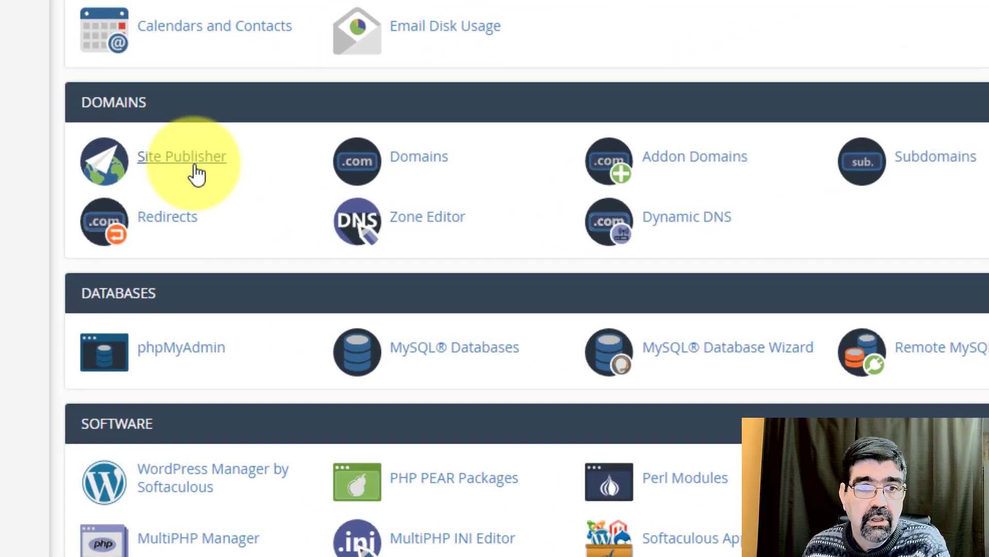
left_click(933, 177)
left_click(430, 111)
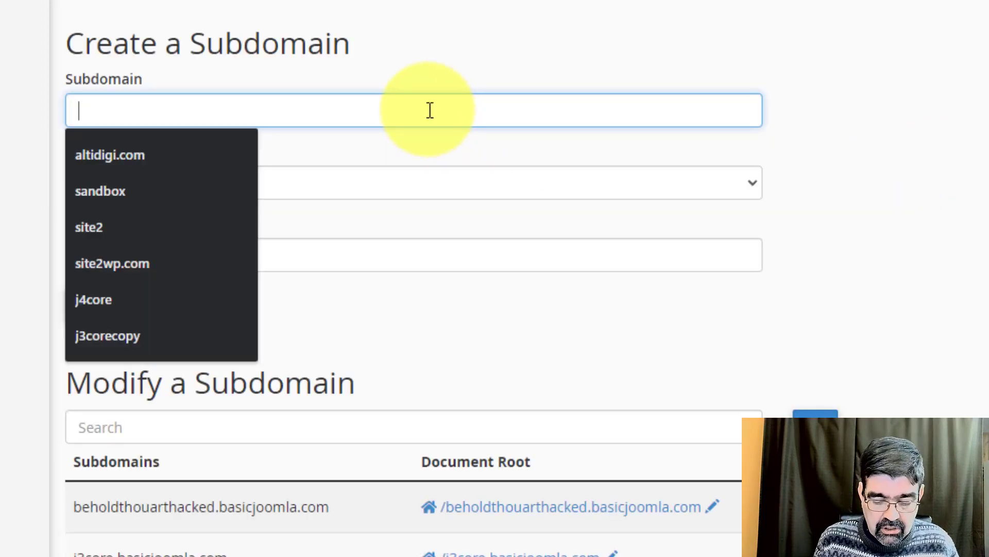
type("j4copy")
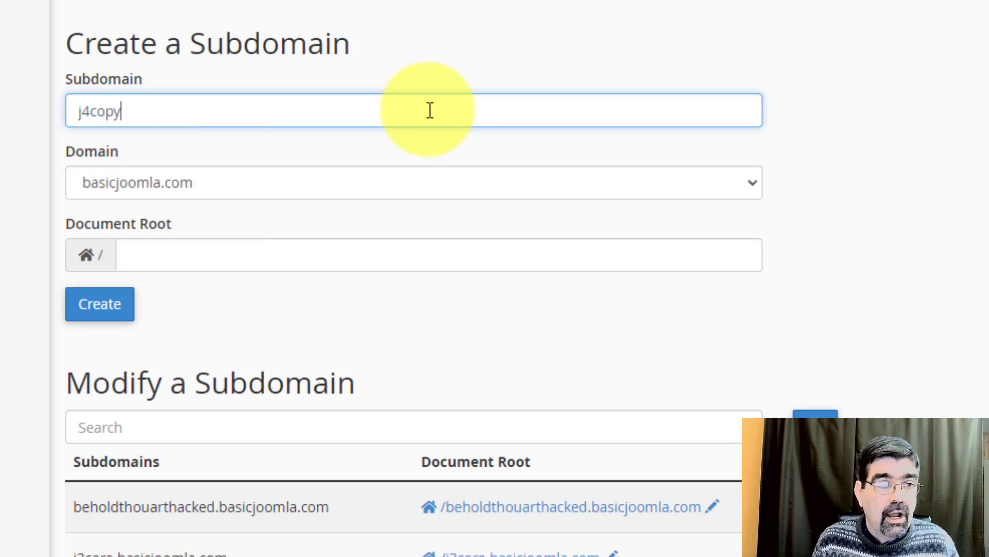
key("Tab")
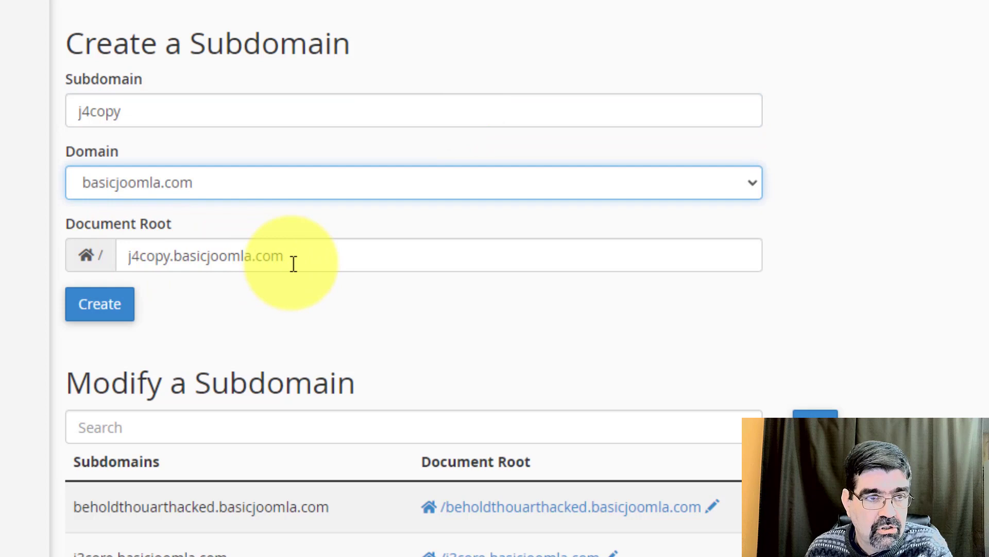
left_click(97, 311)
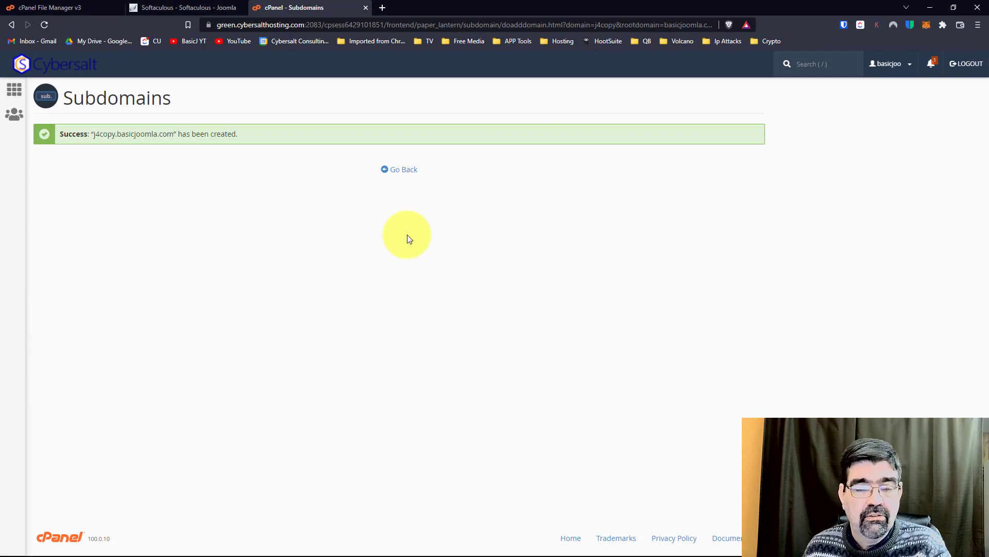
- Reload the Softaculous Joomla page so the new j4copy subdomain becomes available
left_click(165, 8)
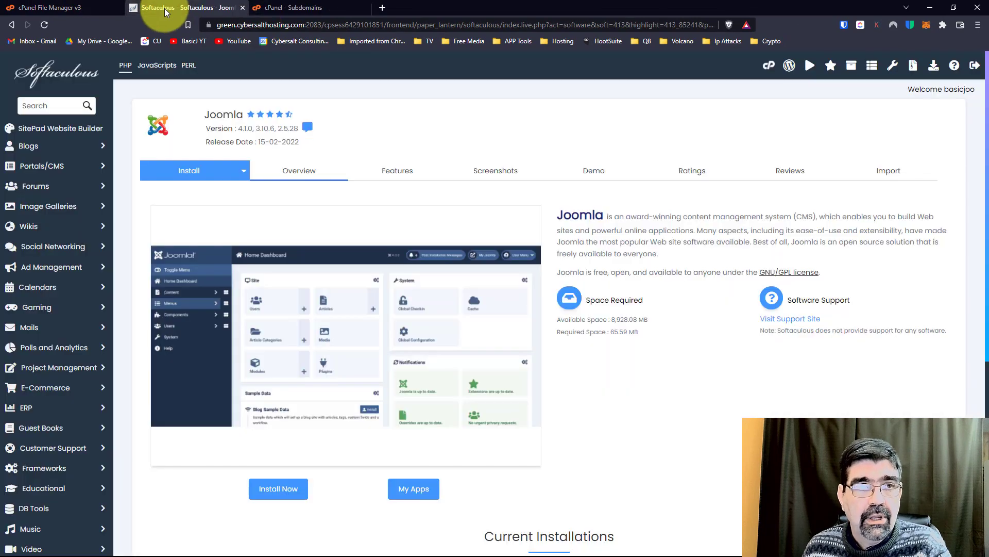
left_click(44, 24)
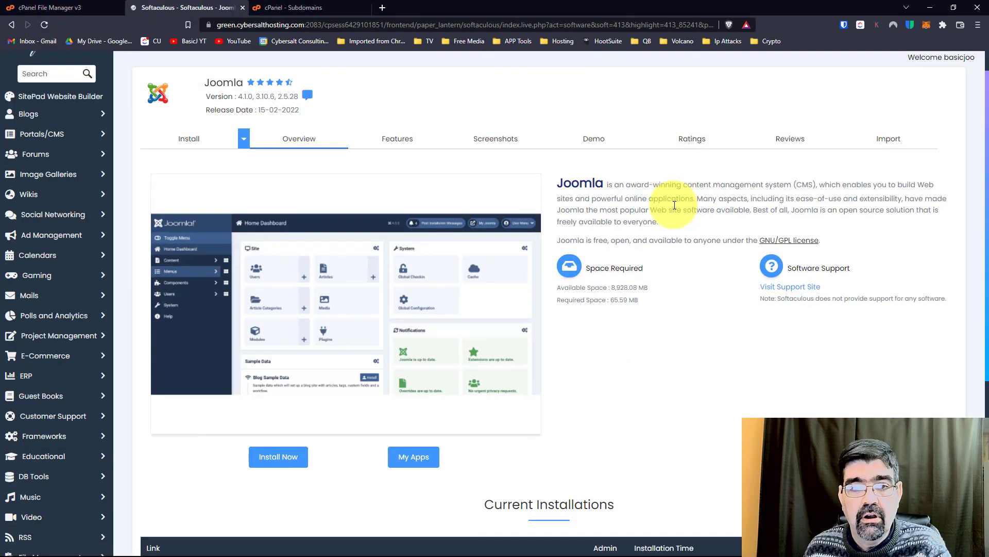
scroll(610, 183, "down", 5)
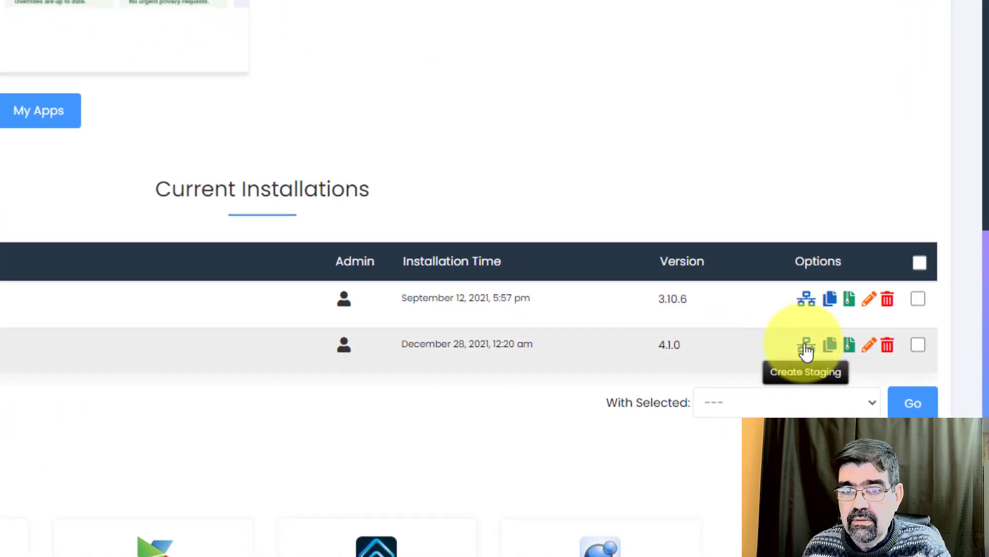
left_click(805, 348)
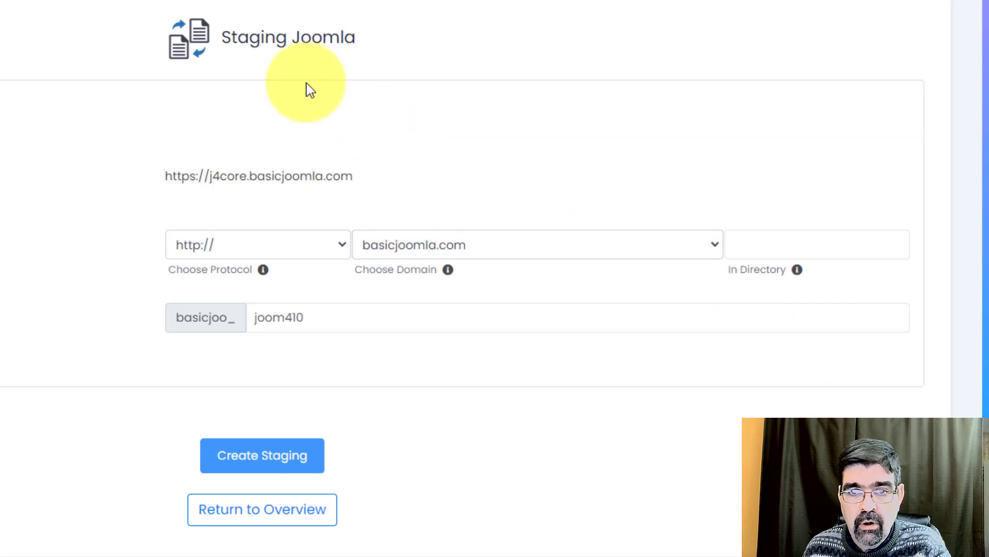
left_click(341, 243)
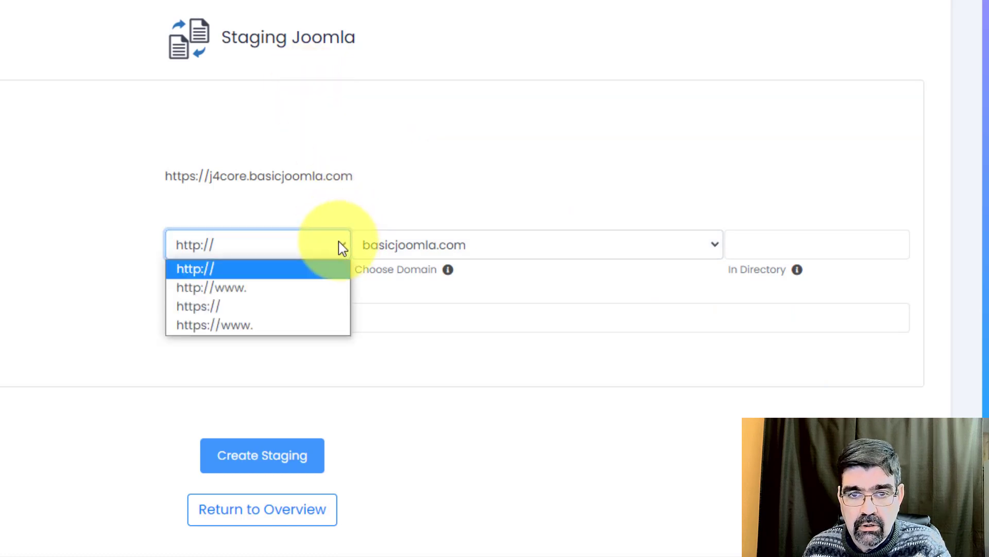
left_click(272, 307)
left_click(513, 255)
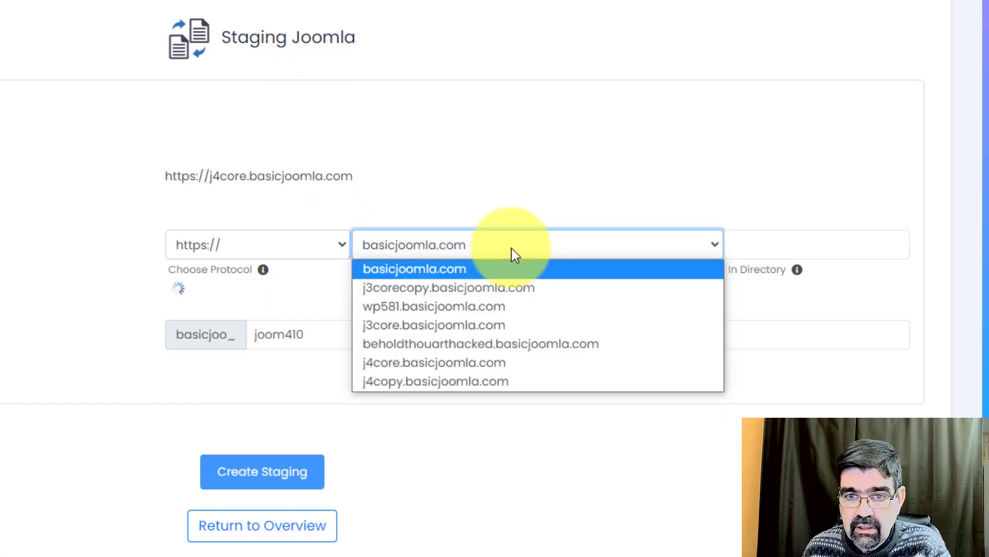
left_click(465, 381)
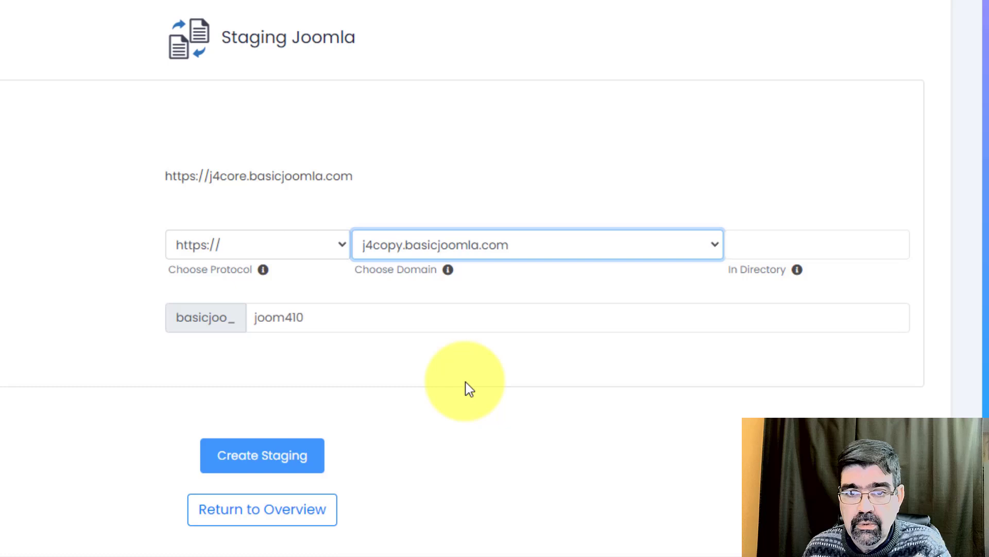
left_click(265, 317)
left_click_drag(254, 317, 429, 331)
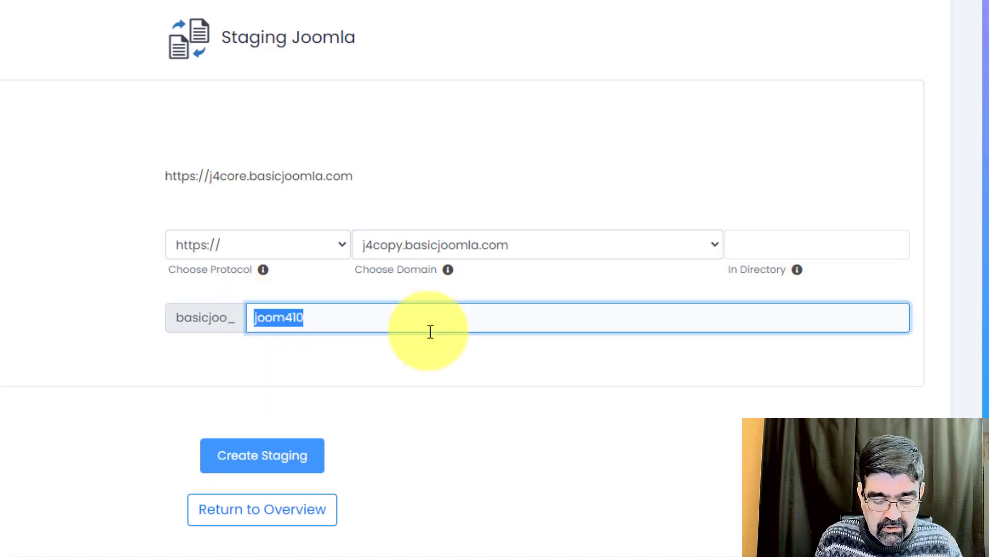
type("j4copy")
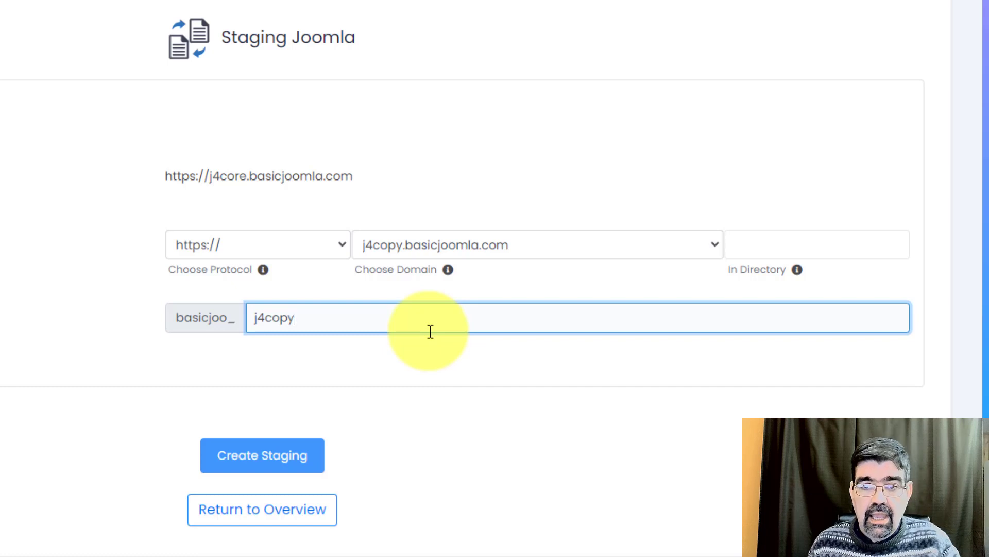
left_click(293, 455)
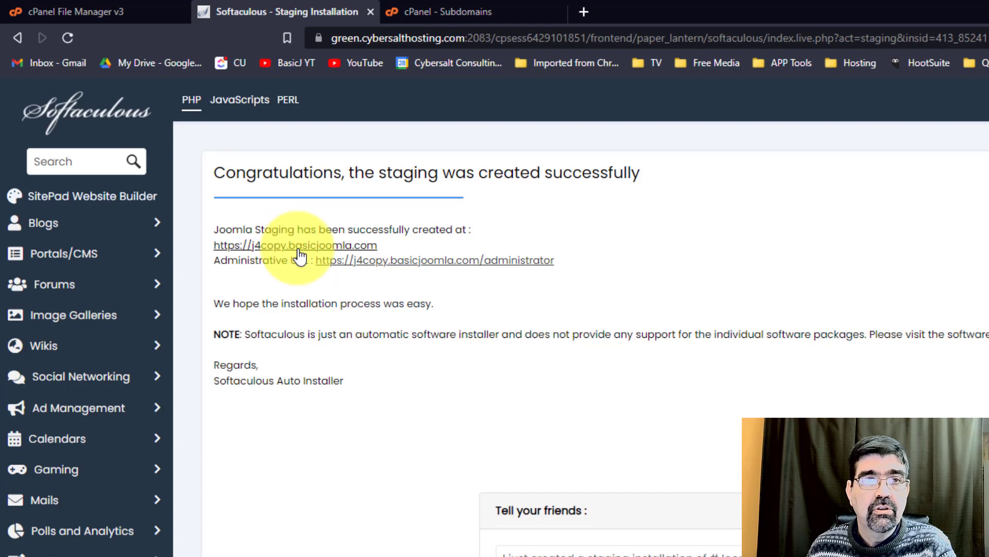
- View the staged j4copy.basicjoomla.com site in a new tab, then go back to the confirmation
left_click(298, 248)
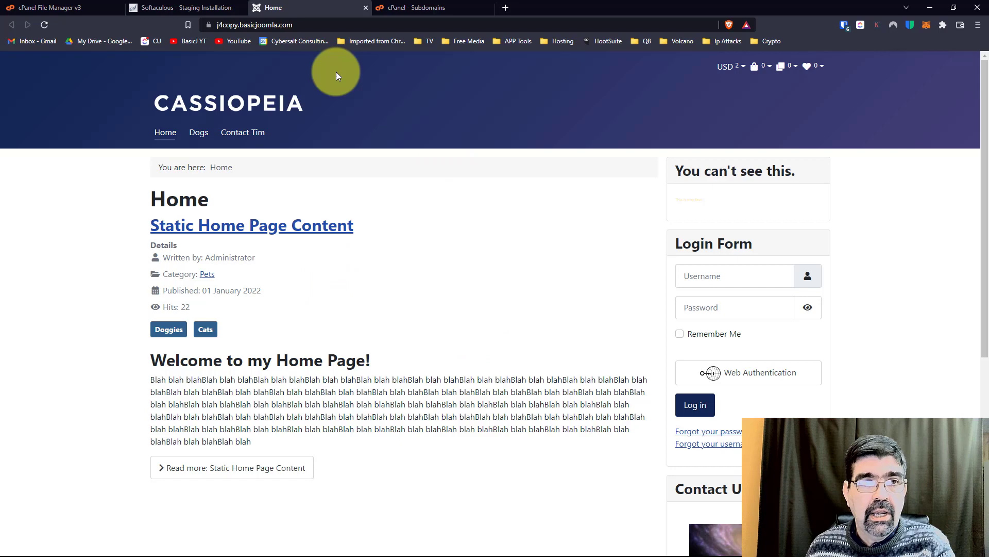
left_click(152, 9)
- Go back to the Joomla overview and find j4copy.basicjoomla.com in Current Installations
left_click(562, 292)
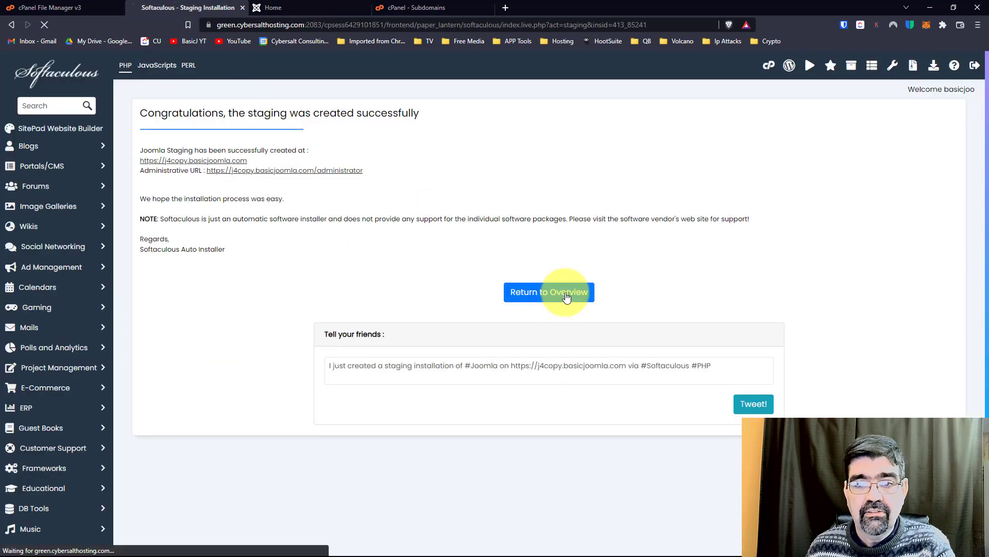
scroll(649, 281, "down", 7)
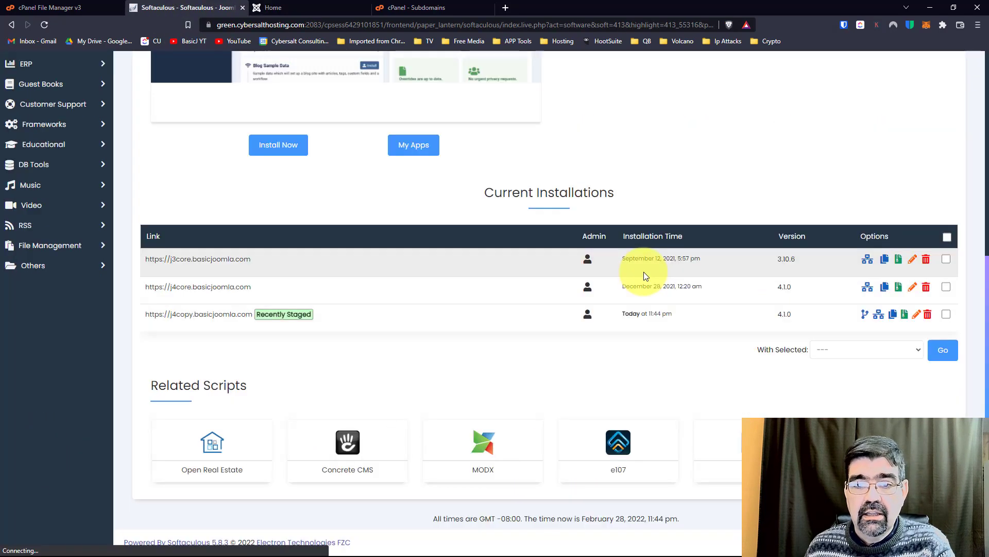